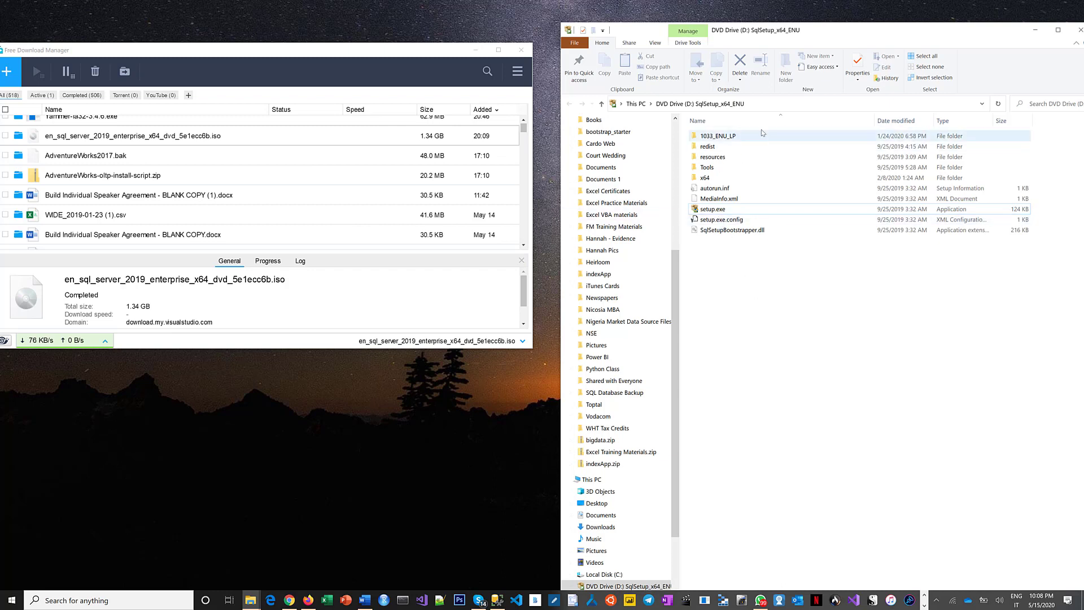
Step: Run setup.exe from the SqlSetup_x64_ENU drive and start a new SQL Server stand-alone installation
click(716, 210)
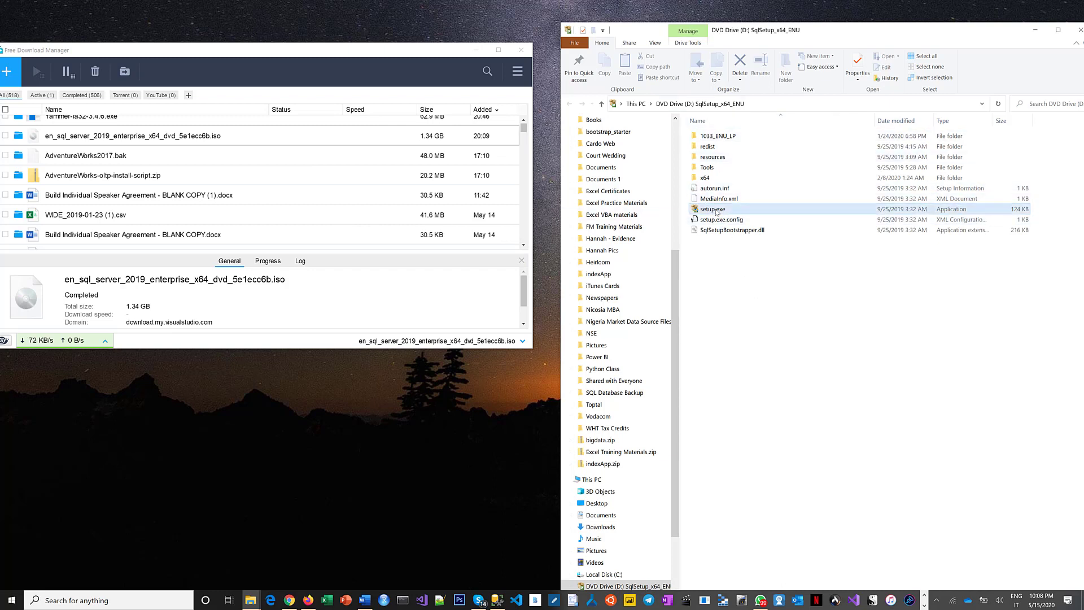
click(715, 210)
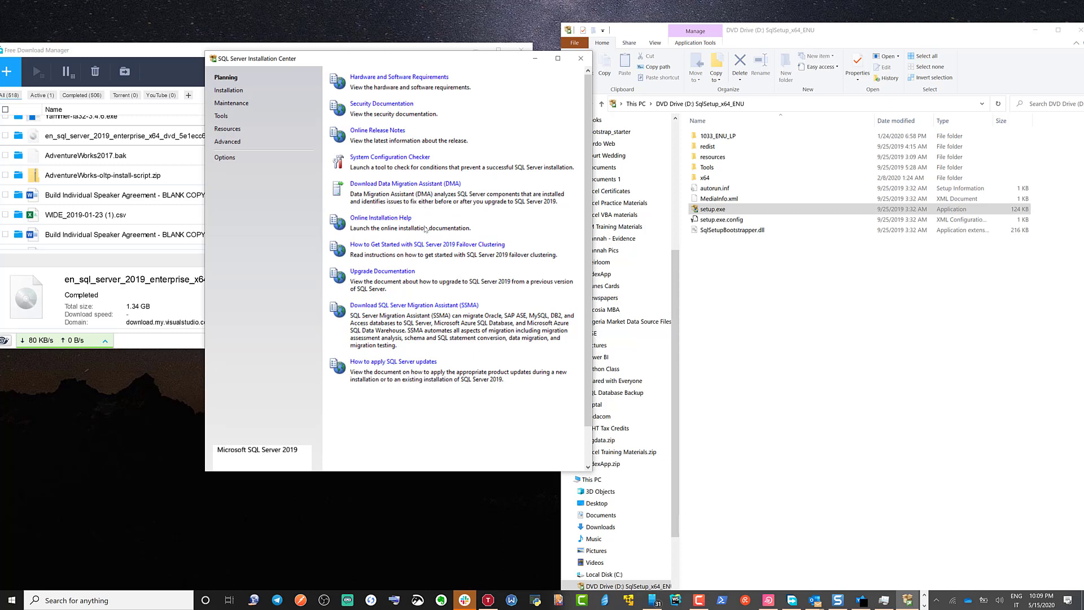
click(228, 91)
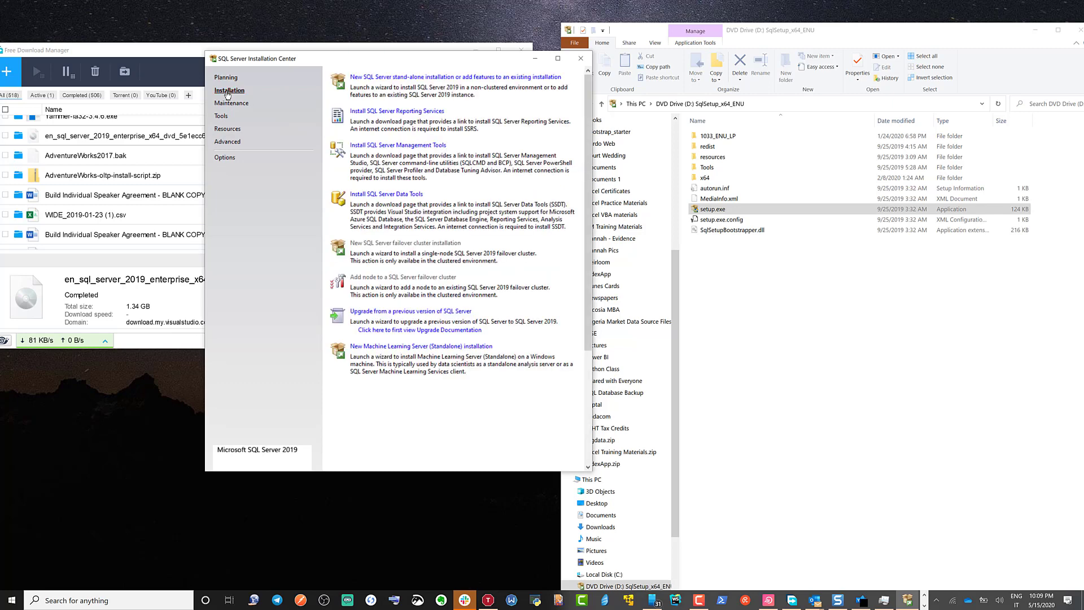
click(397, 79)
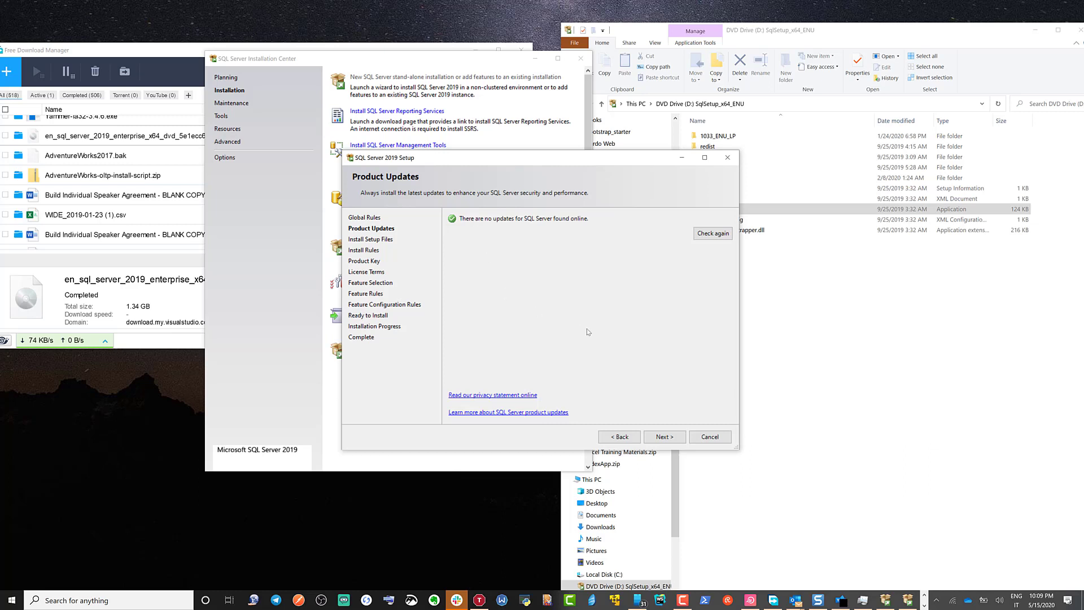
Step: Continue past the product updates, check the Windows Firewall rule warning, and proceed beyond the install rules
click(667, 441)
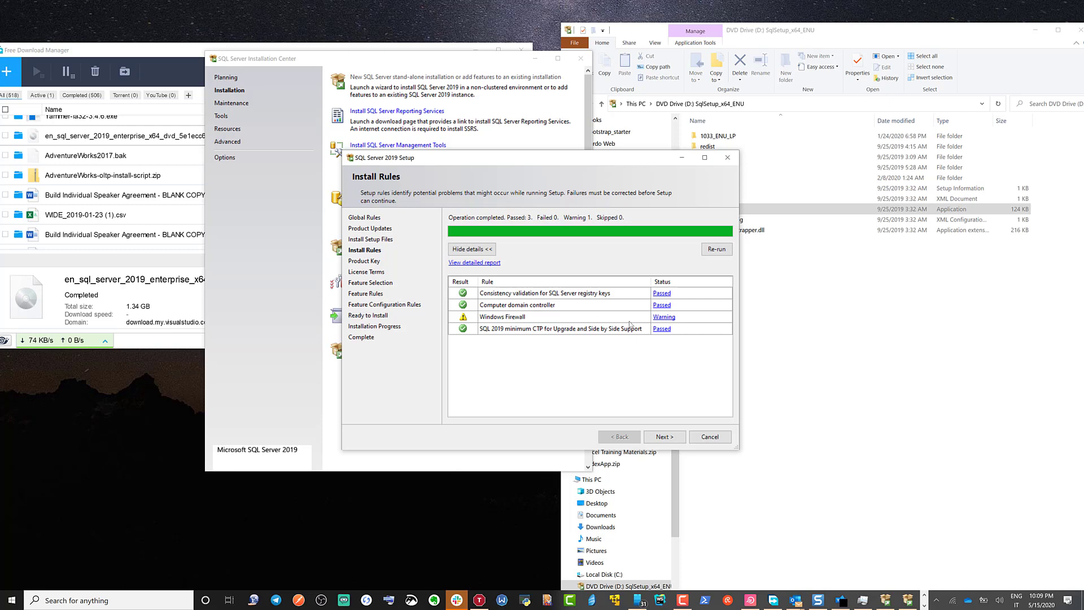
click(664, 318)
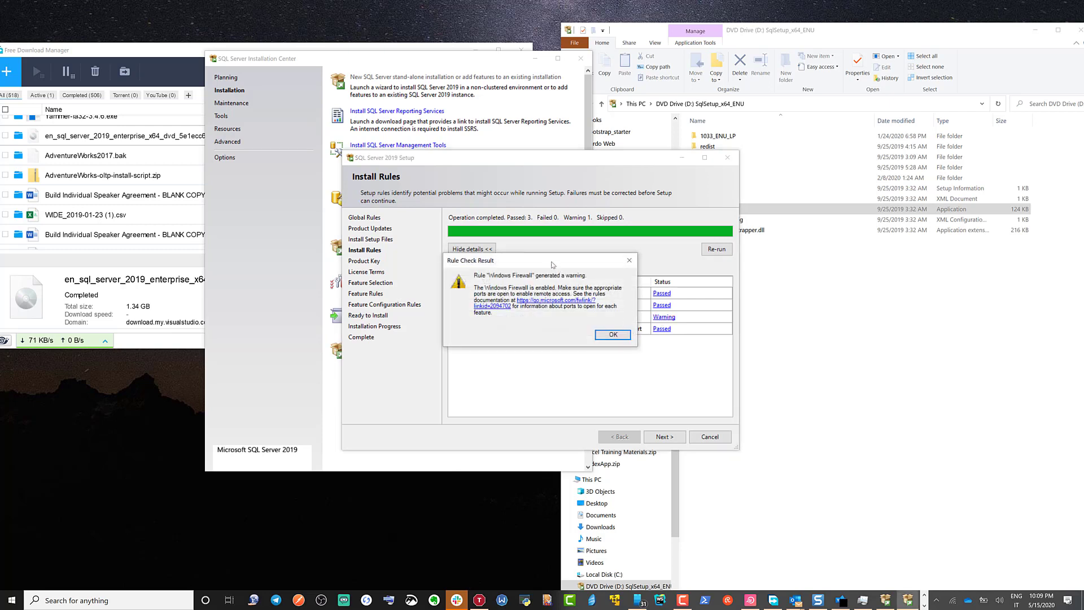
drag(552, 264, 508, 353)
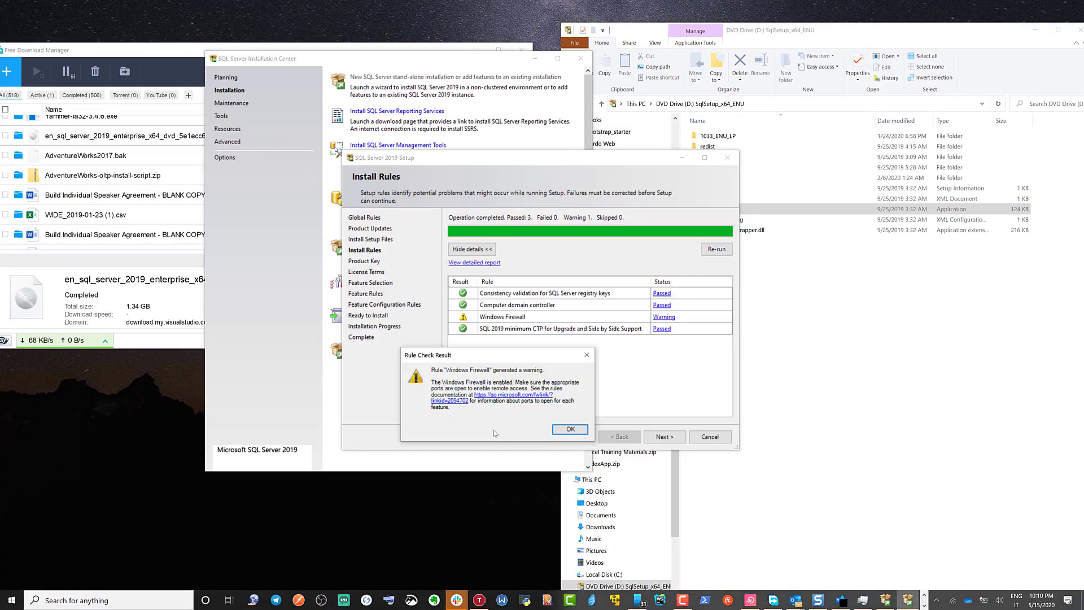
click(570, 429)
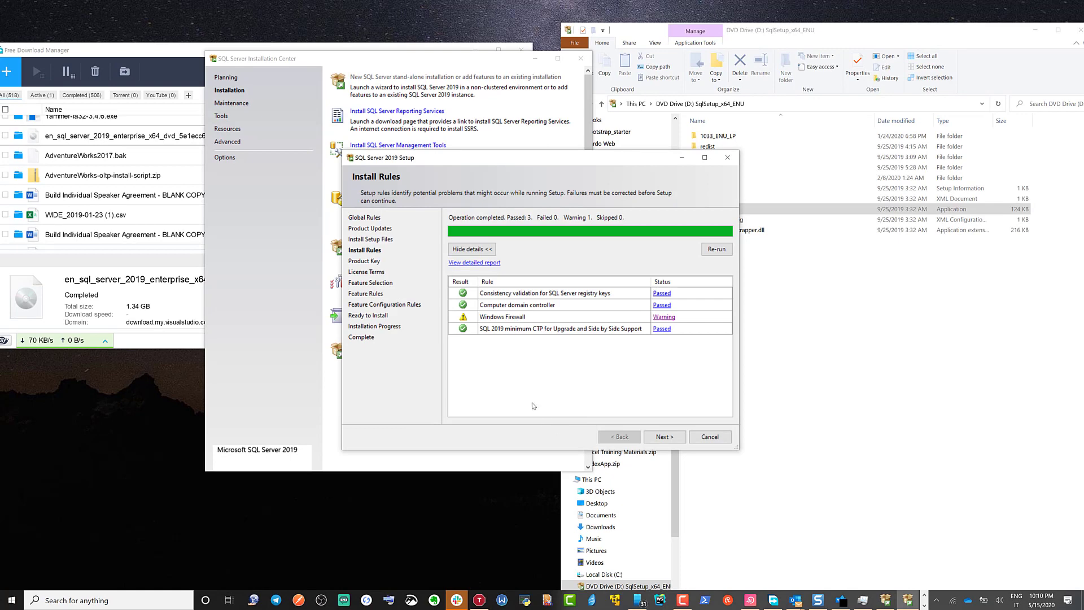
click(665, 437)
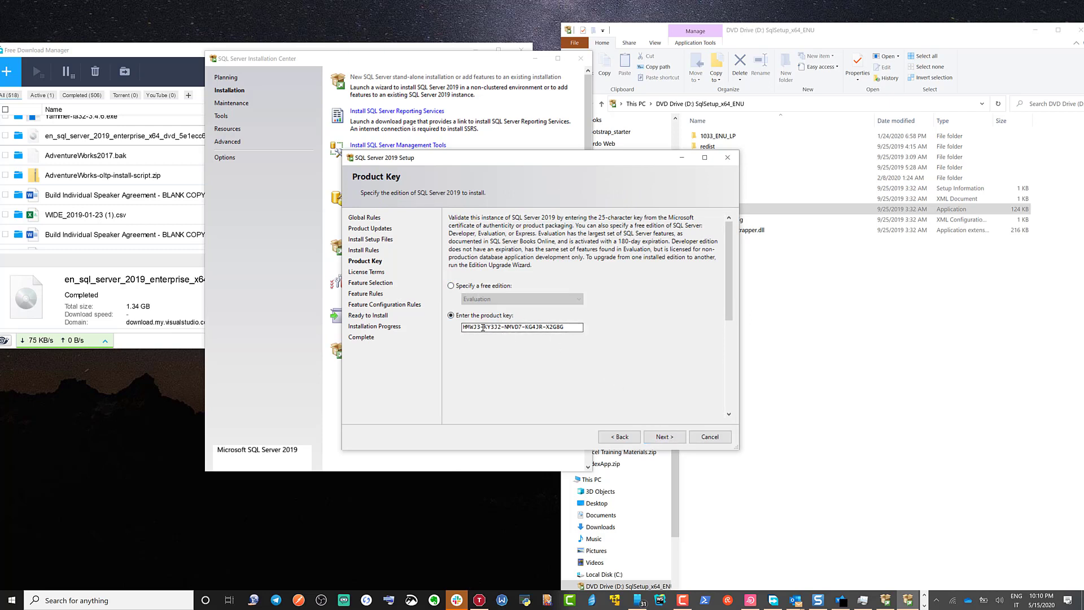
Step: Keep the prefilled product key and accept the license terms
click(664, 437)
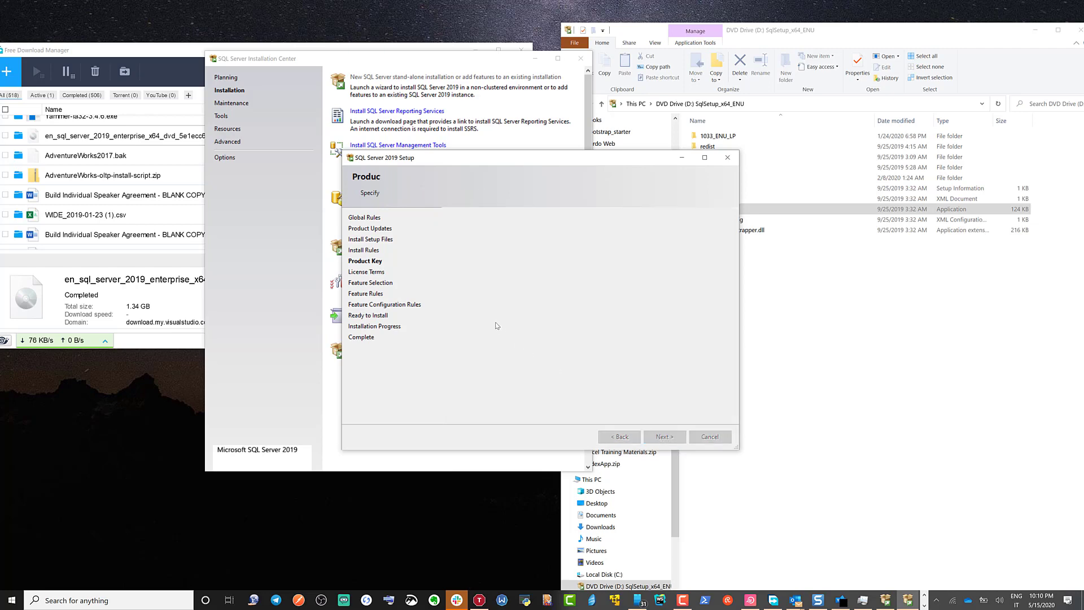
click(451, 344)
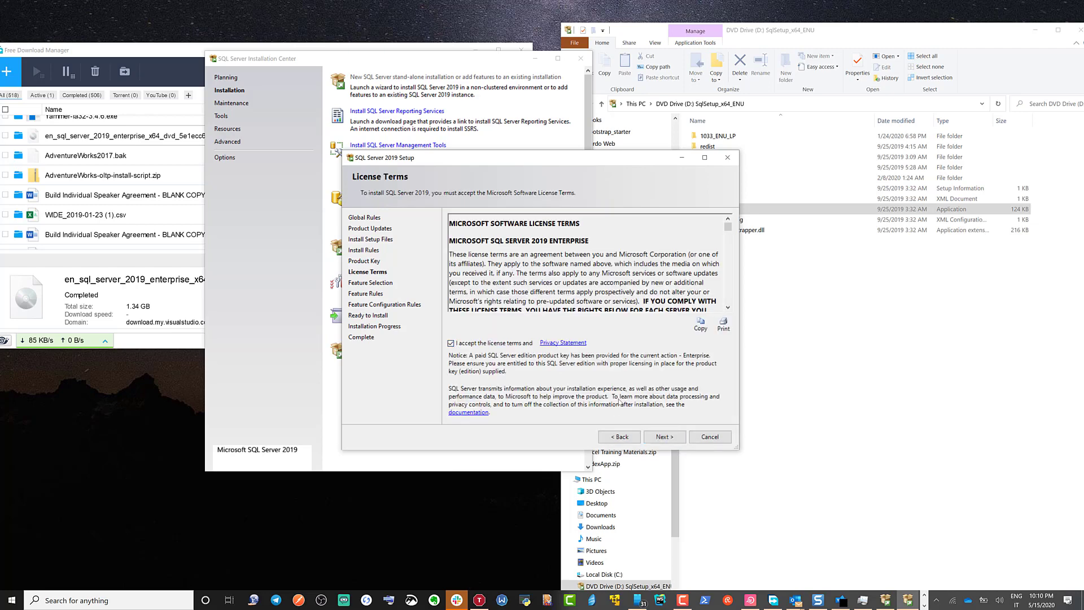
click(663, 437)
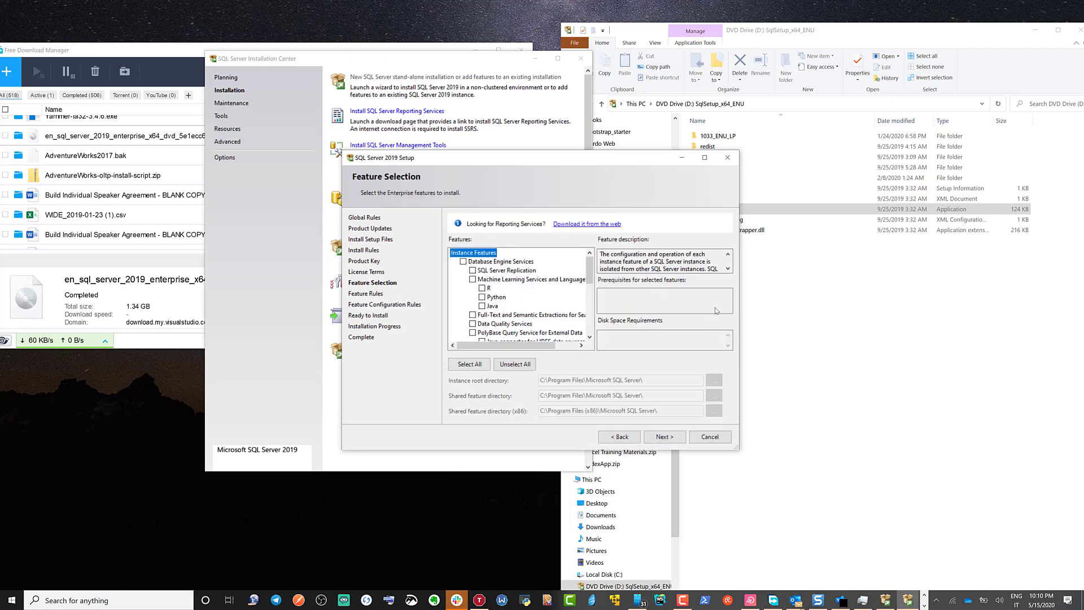
Step: Select R and Python under Machine Learning Services and Language Extensions in the Database Engine Services features
drag(738, 308, 845, 305)
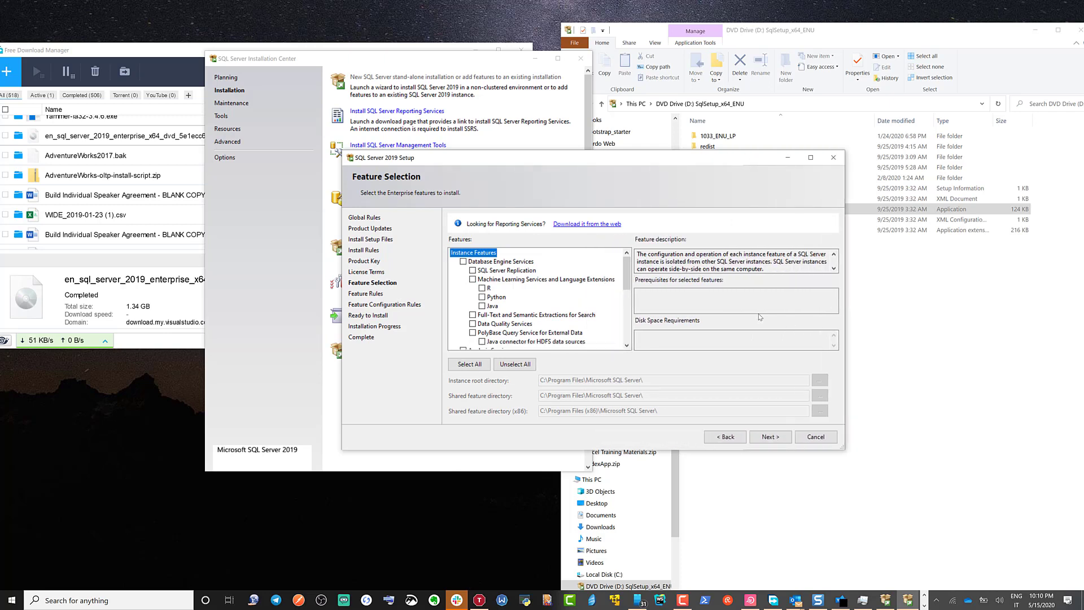
click(482, 287)
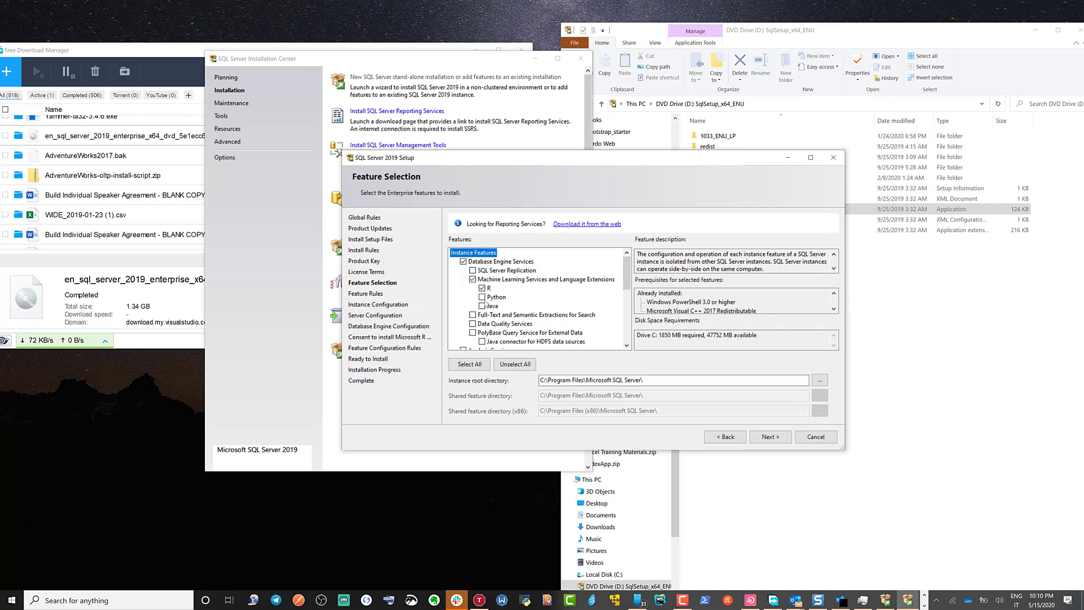
click(482, 297)
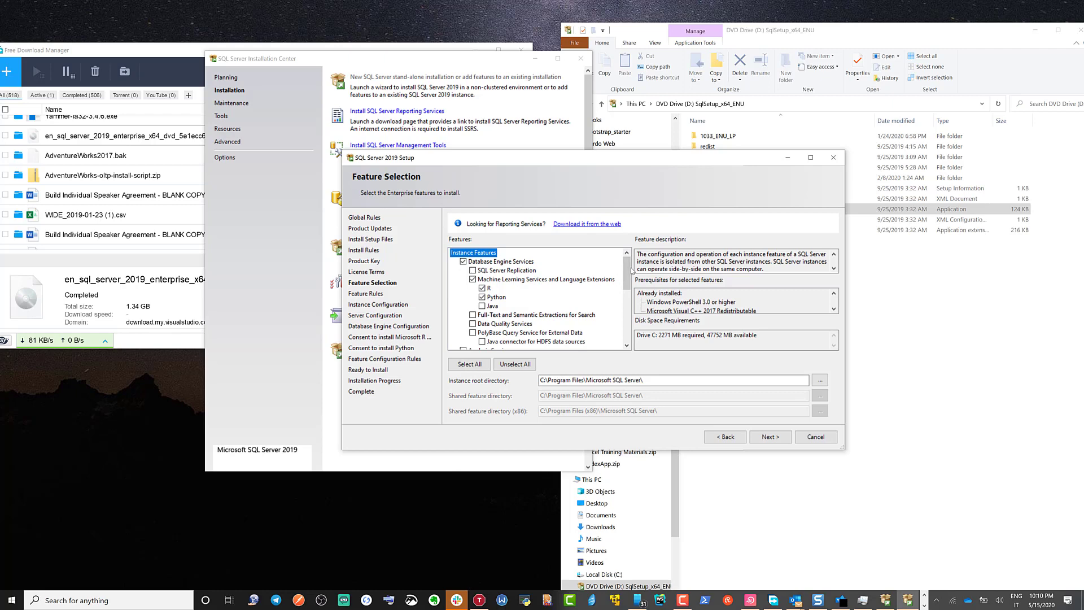
Step: Add R and Python under the shared Machine Learning Server (Standalone) feature and confirm the feature selection
drag(632, 269, 631, 301)
click(472, 288)
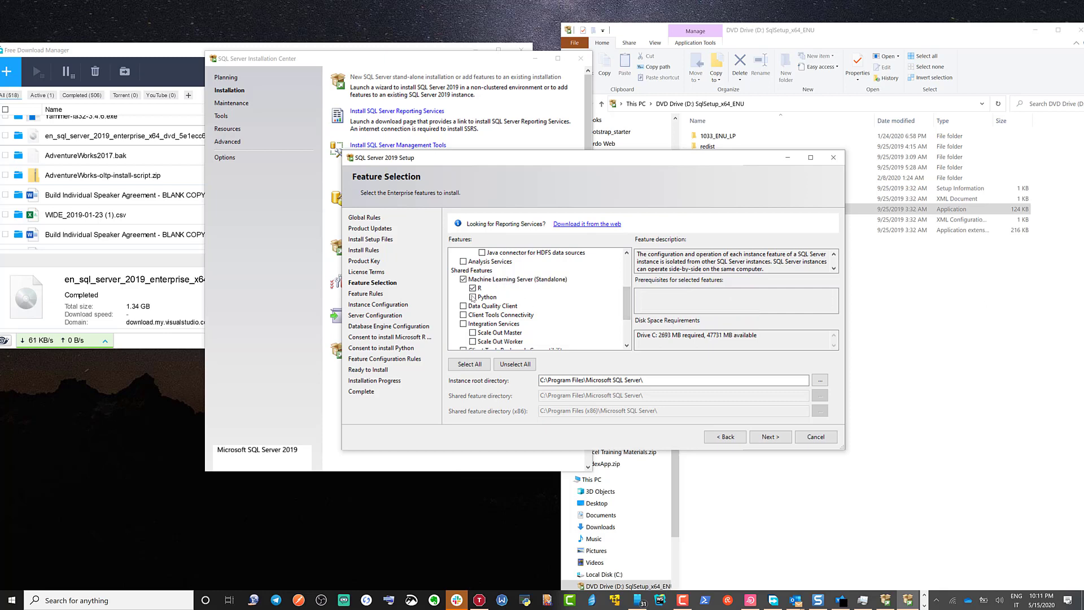
click(473, 297)
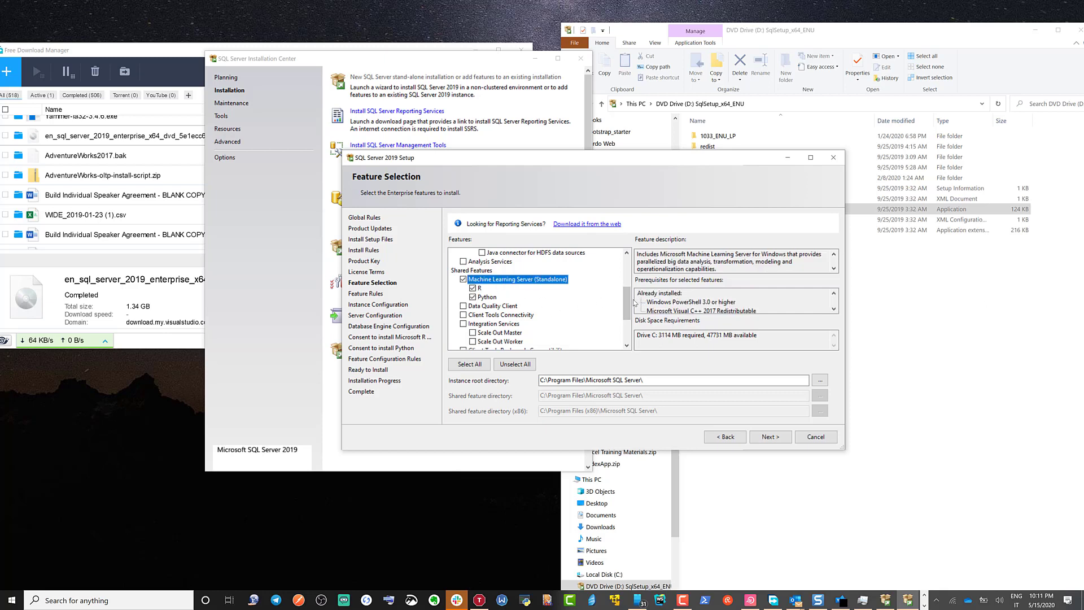
drag(631, 306, 634, 331)
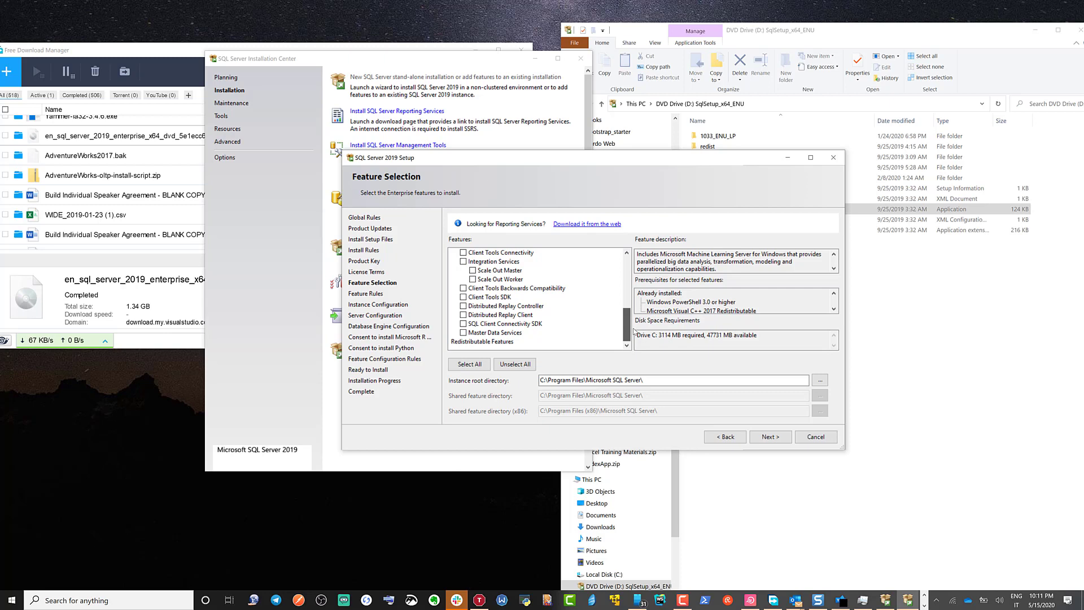
drag(634, 332, 629, 266)
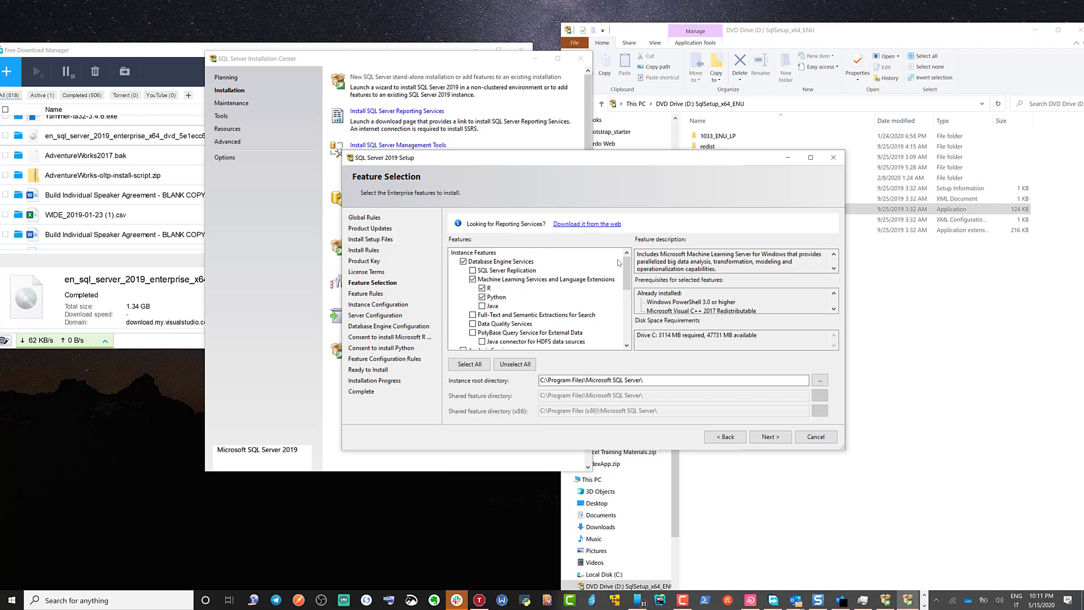
click(771, 442)
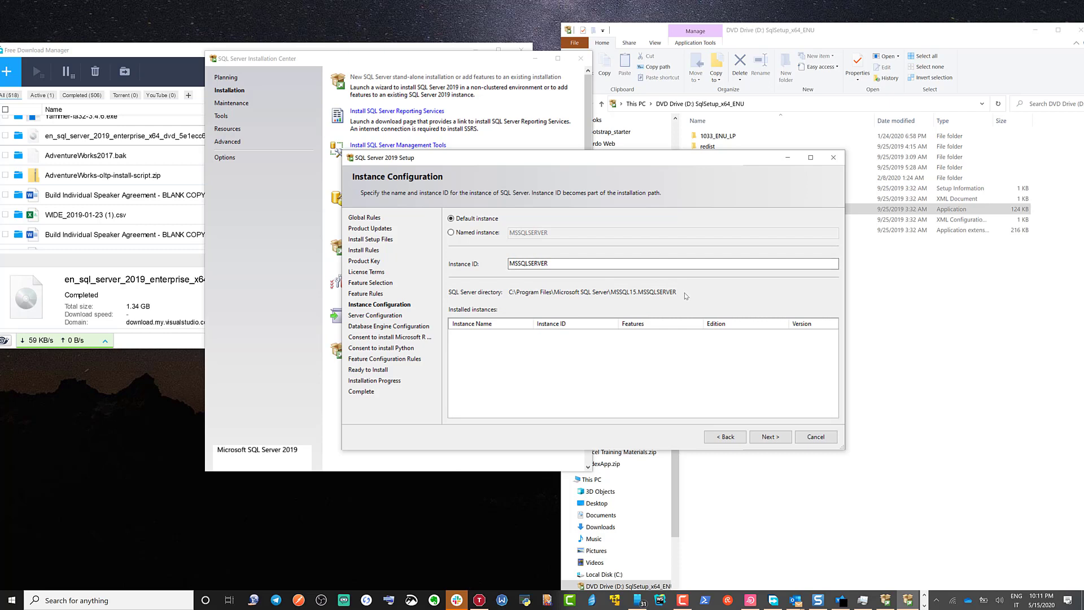
Step: Accept the default instance with ID MSSQLSERVER and the default service accounts
click(781, 439)
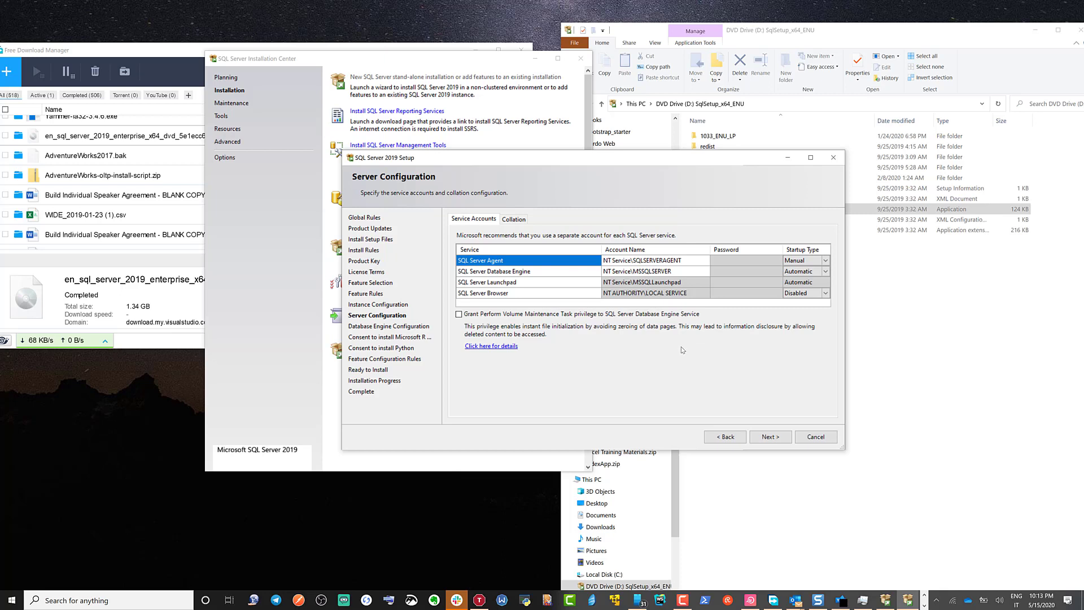
click(769, 436)
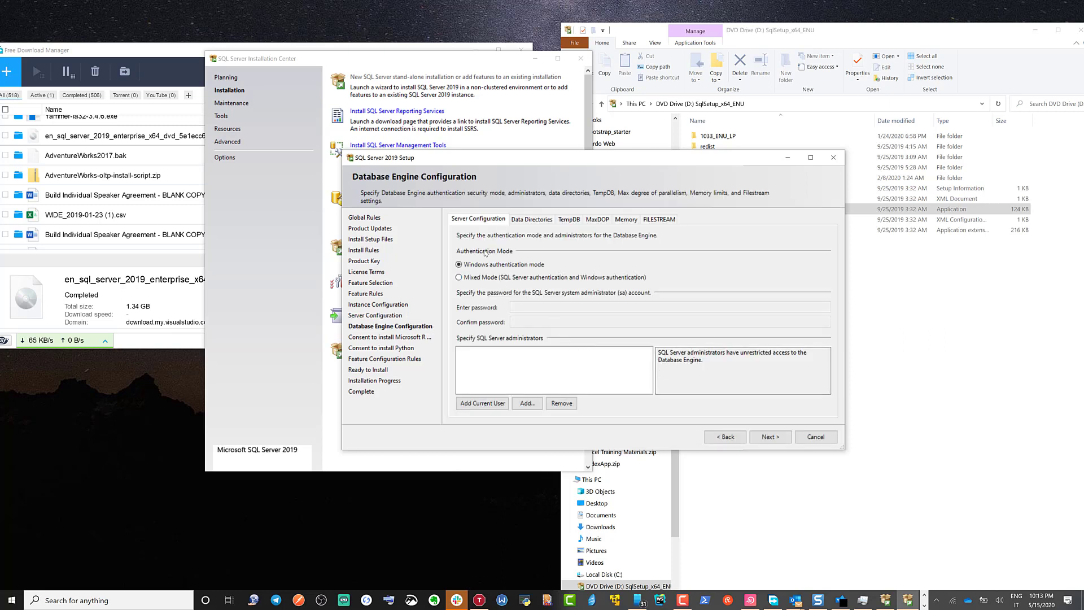
Step: Add the current user as a SQL Server administrator and set the authentication mode to Mixed Mode
click(491, 403)
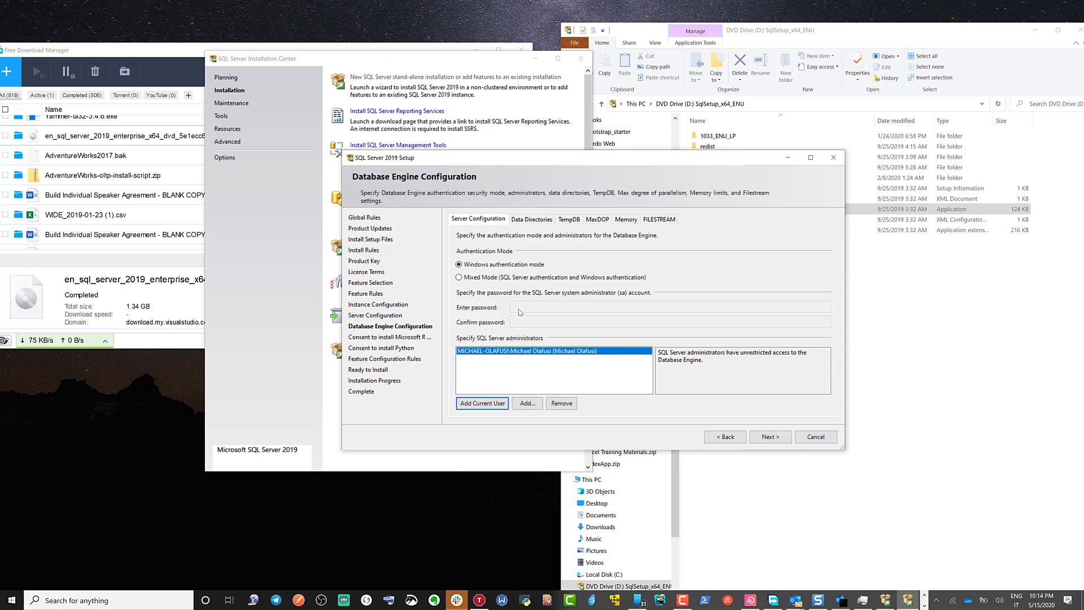
click(459, 277)
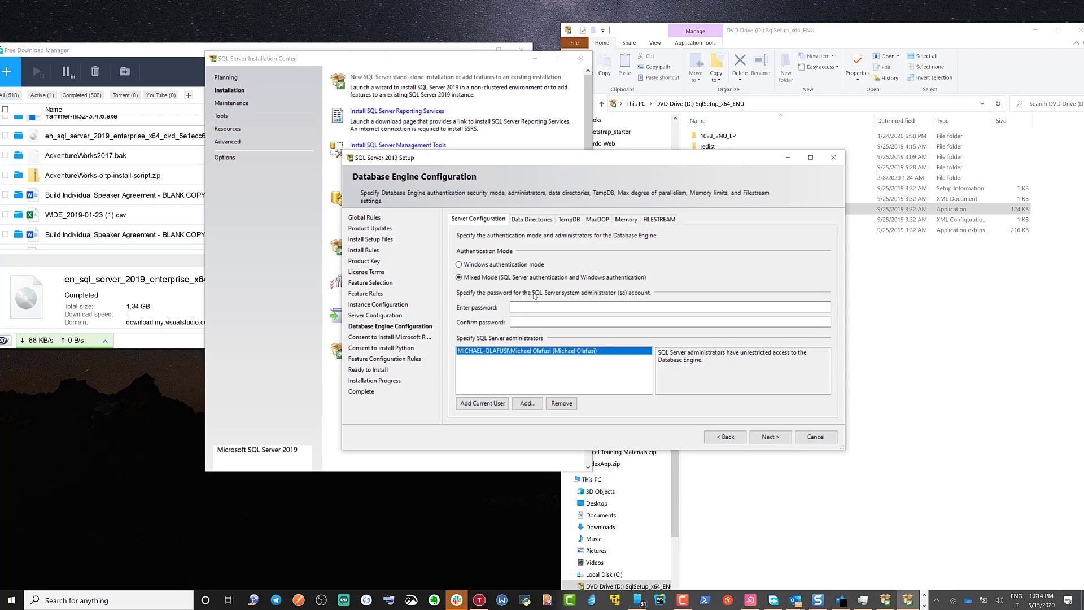
Step: Enter and confirm the password for the SQL Server system administrator (sa) account, and accept the database engine configuration
click(540, 303)
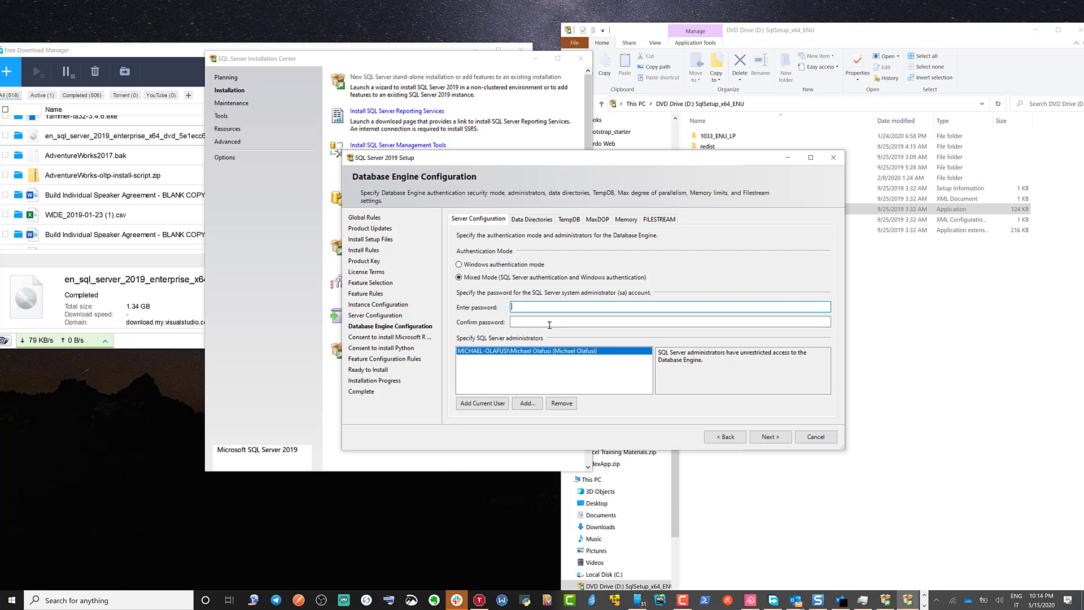
text(•••••)
key(BackSpace)
key(BackSpace)
key(BackSpace)
key(BackSpace)
text(••••••••)
click(549, 325)
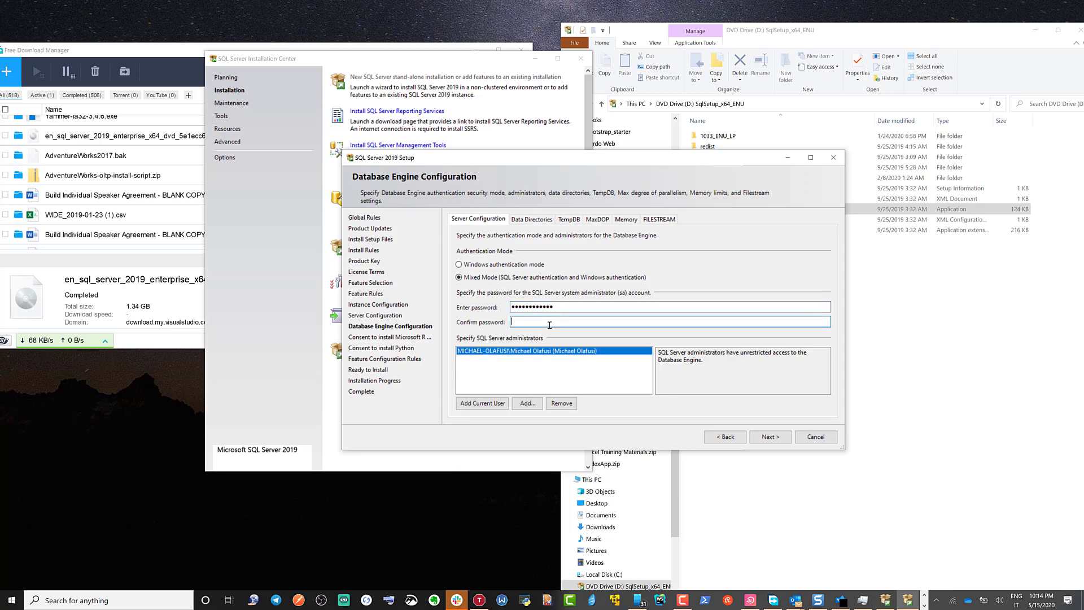
text(•••••••)
click(771, 438)
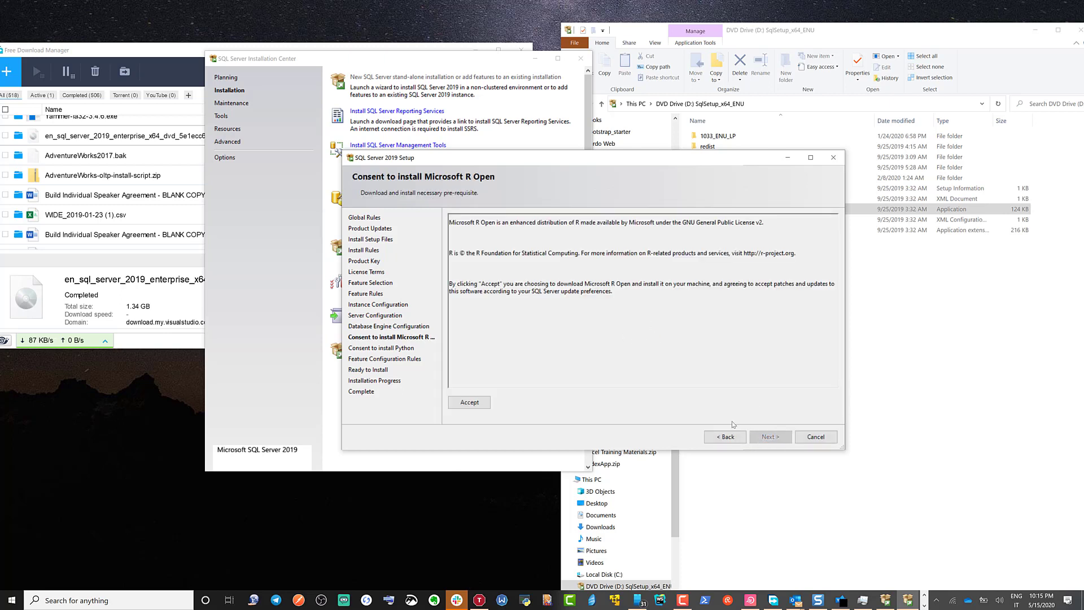
Step: Accept the consents to install Microsoft R Open and Python
click(479, 403)
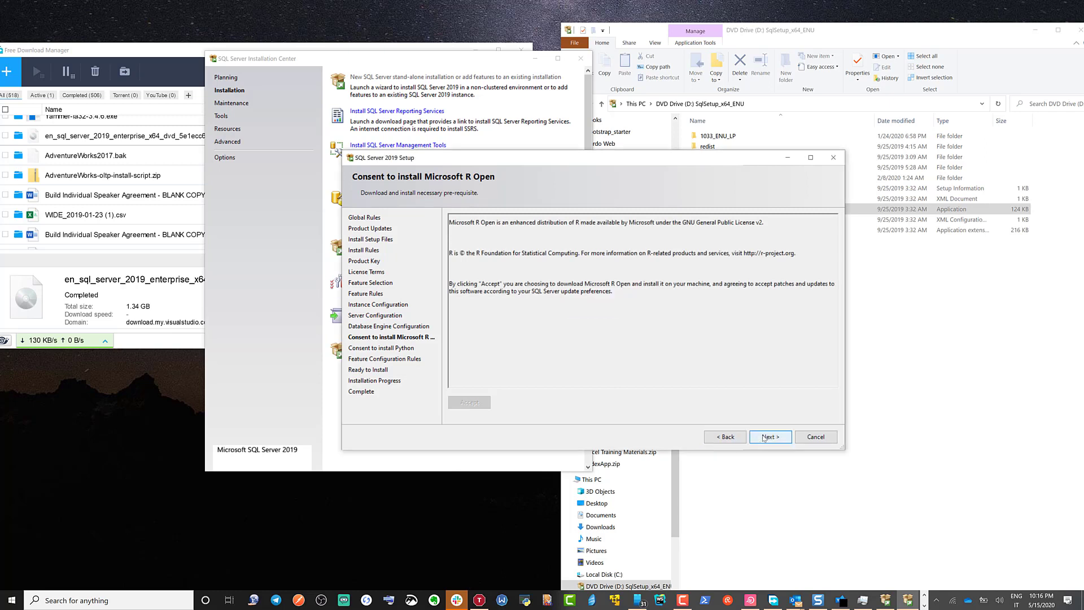
click(763, 437)
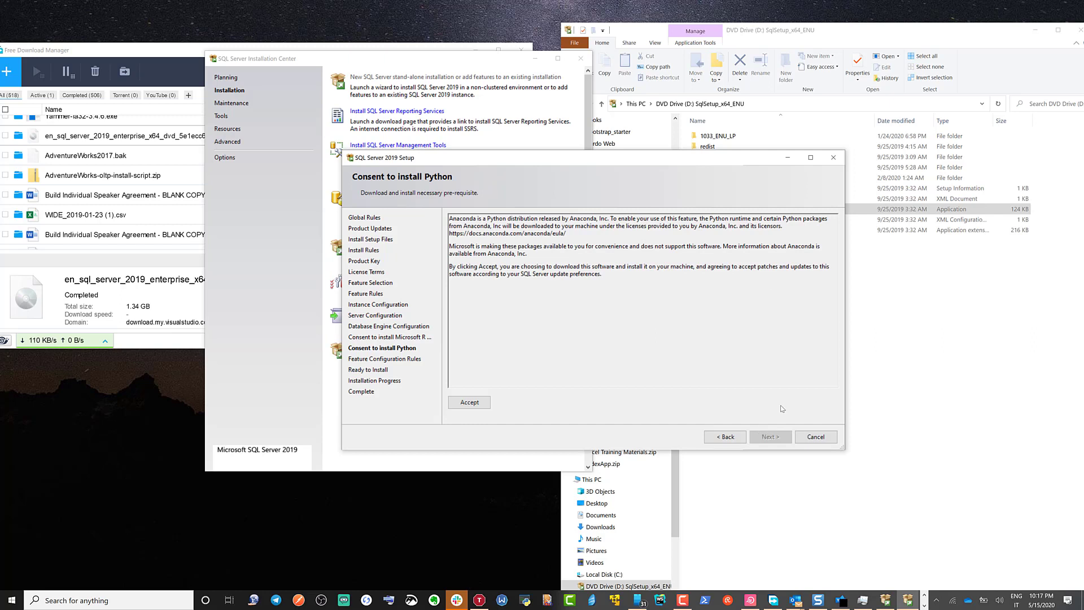
click(476, 401)
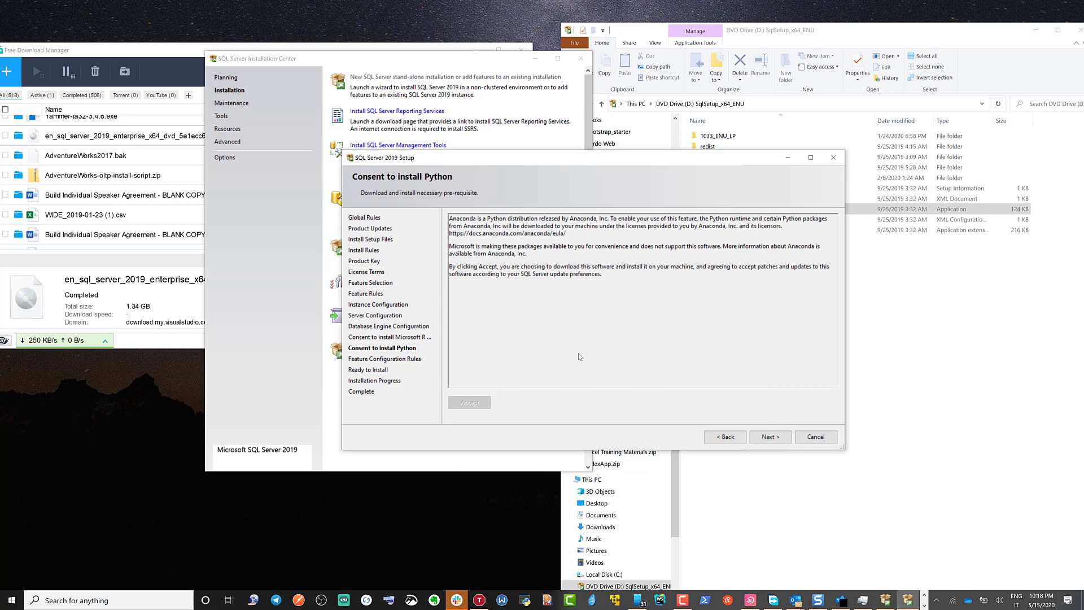
click(759, 435)
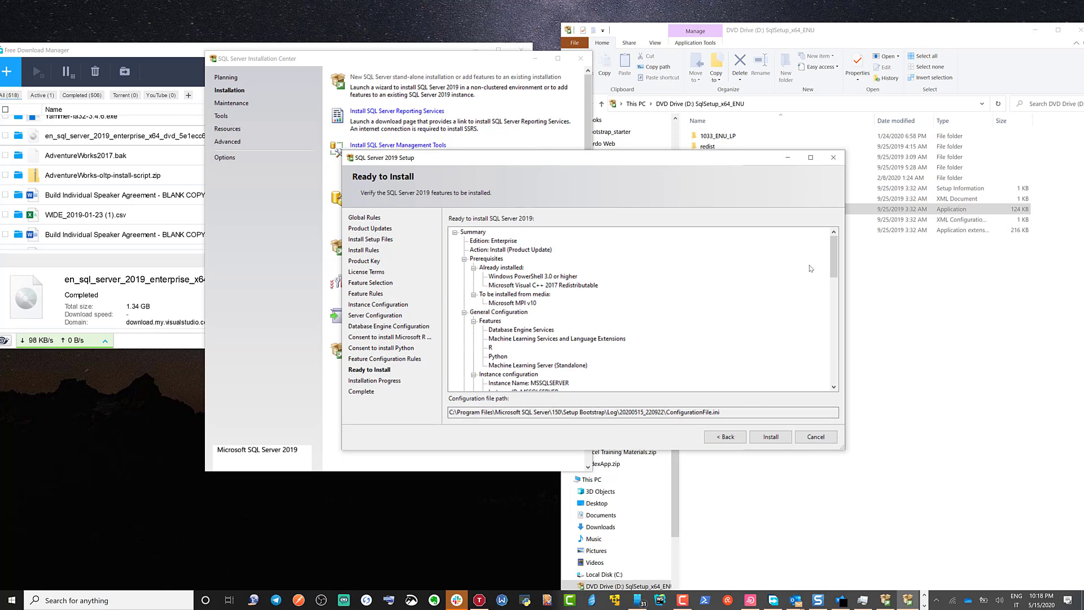
Step: Review the Ready to Install summary to its end and start the SQL Server 2019 installation
drag(831, 250, 841, 368)
click(775, 441)
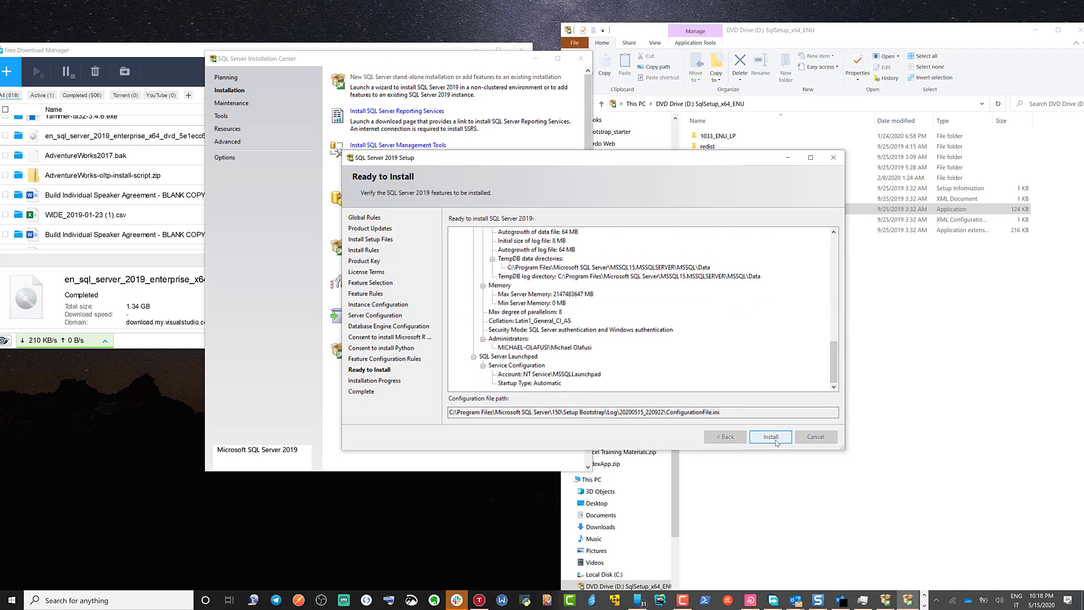